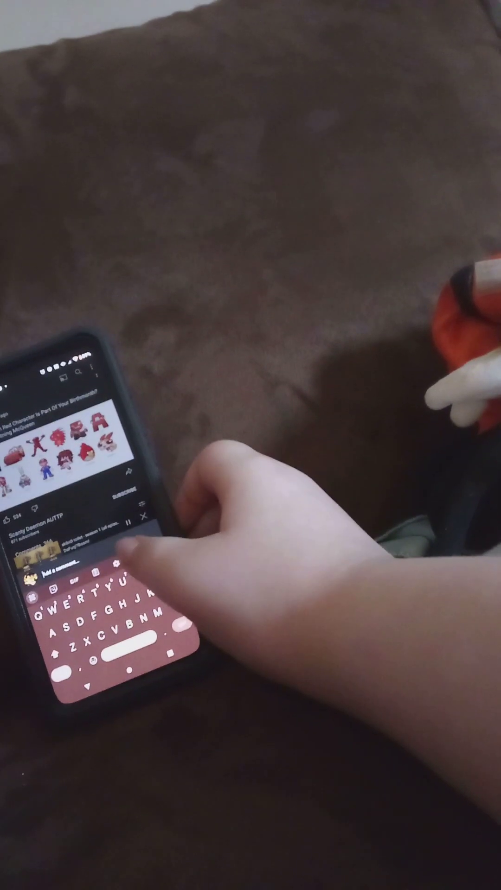
{"action": "type", "text": "J"}
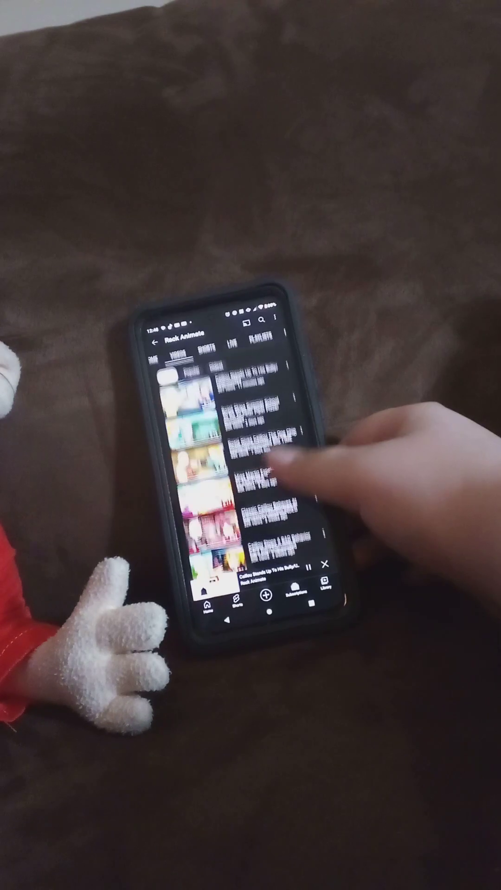
- Open the Miss Martin class-expulsion cartoon from the animation channel's video list
{"action": "left_click", "coordinate": [254, 459]}
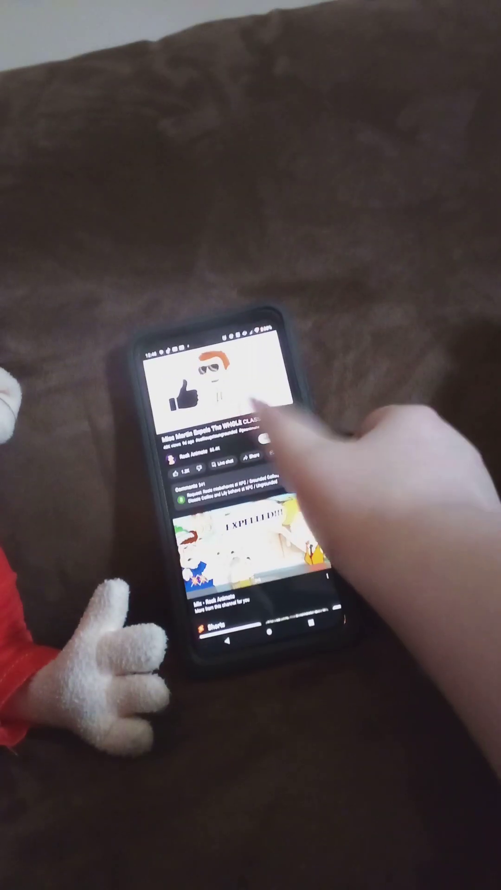